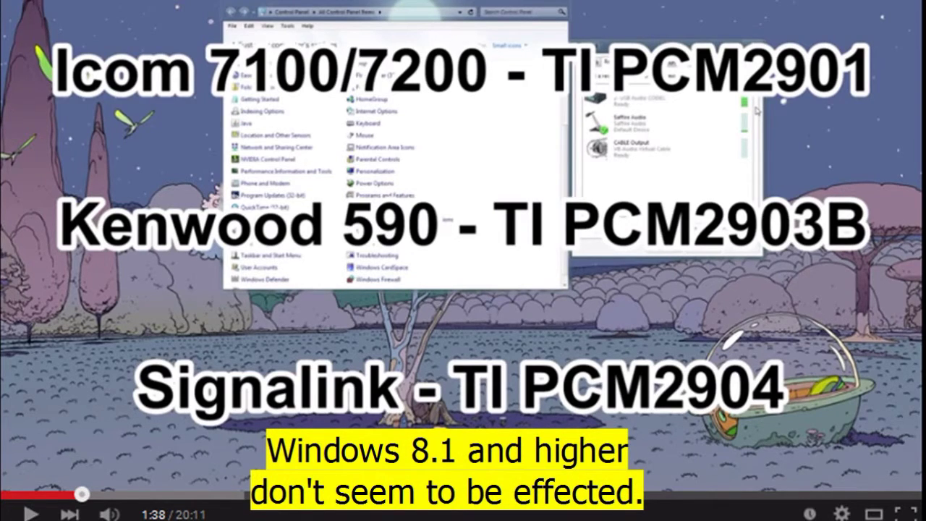
- Exit full screen on the amateur radio bug-fix video, leaving it paused at 1:38
key("Escape")
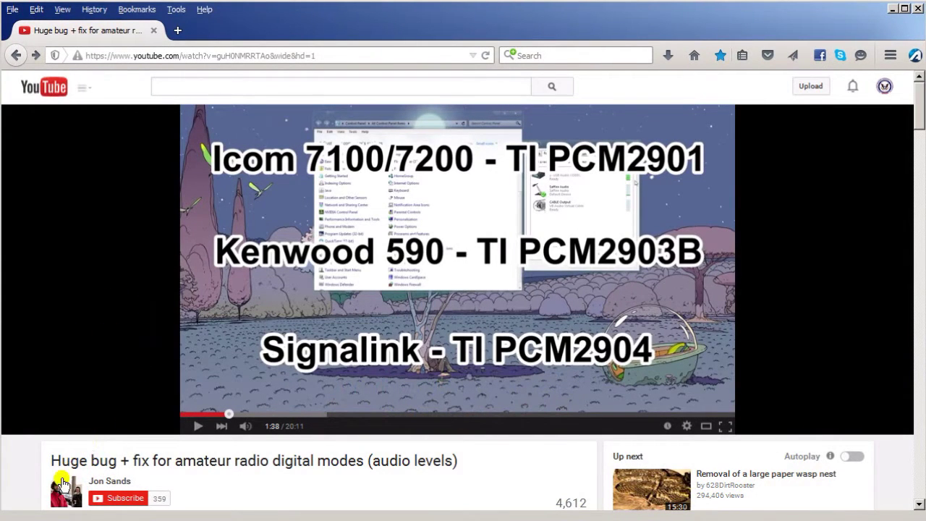
- Scroll down the watch page to the description's Reddit thread link
scroll(102, 469, "down", 2)
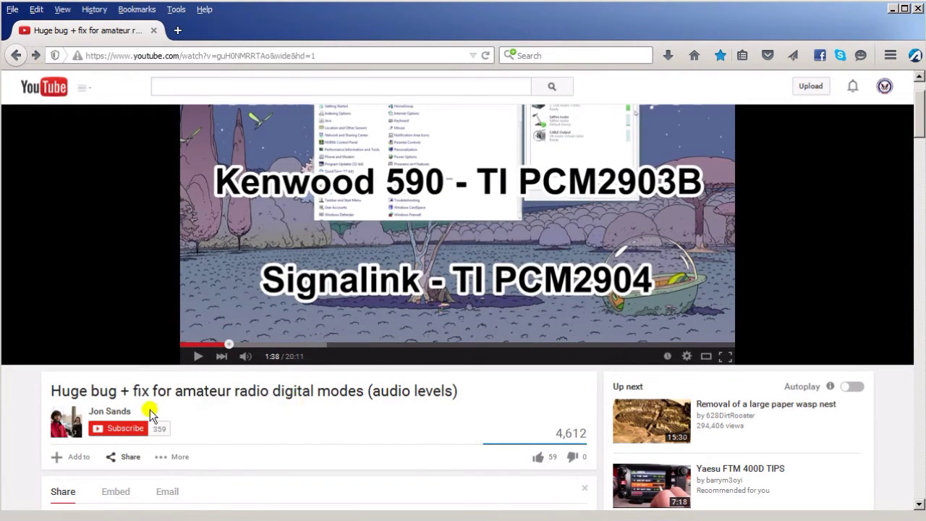
scroll(21, 383, "down", 2)
scroll(21, 387, "down", 3)
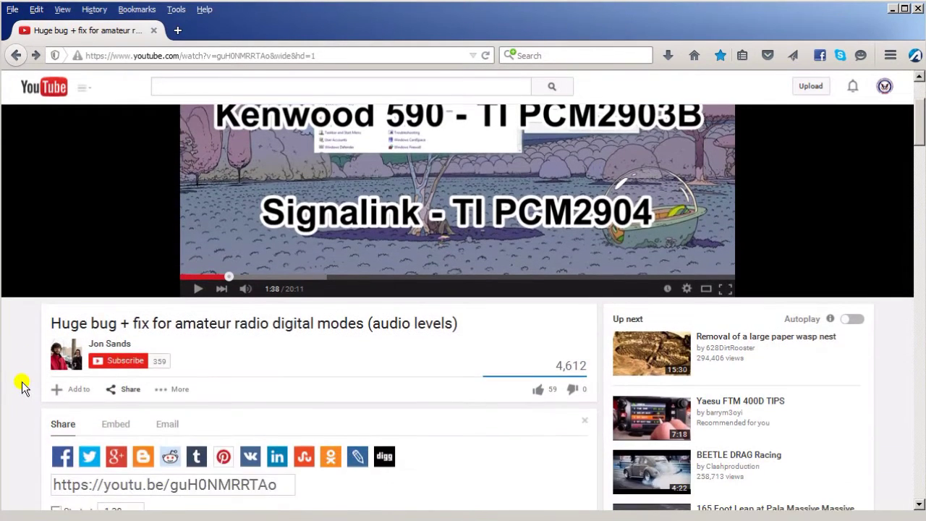
scroll(21, 388, "down", 1)
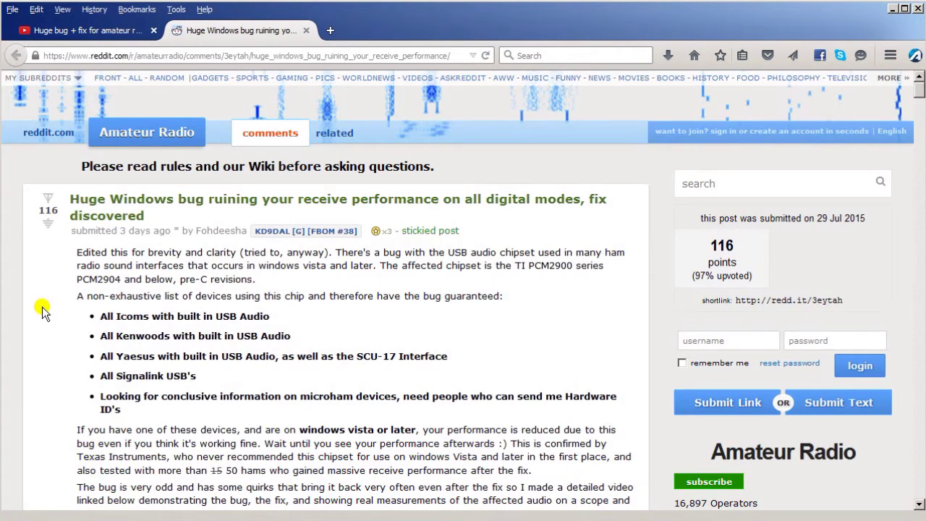
scroll(42, 308, "down", 2)
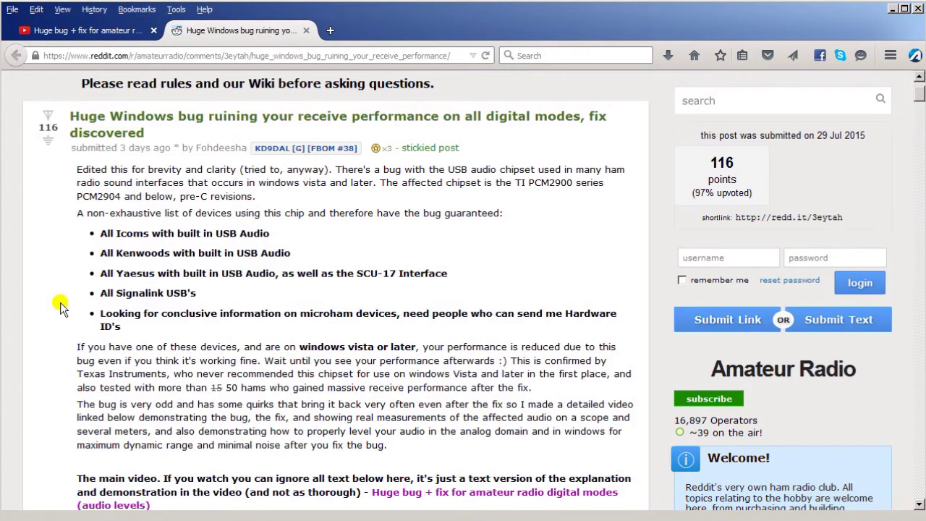
scroll(60, 303, "down", 5)
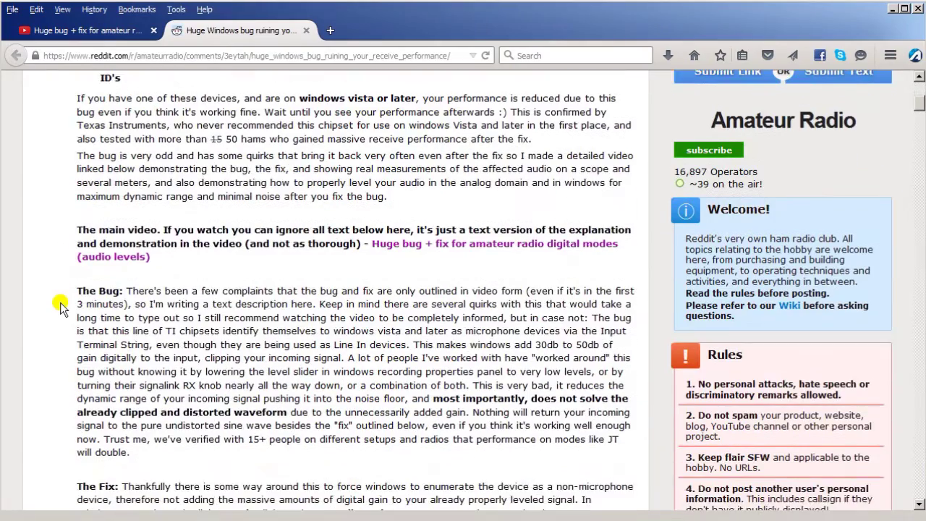
scroll(60, 303, "down", 3)
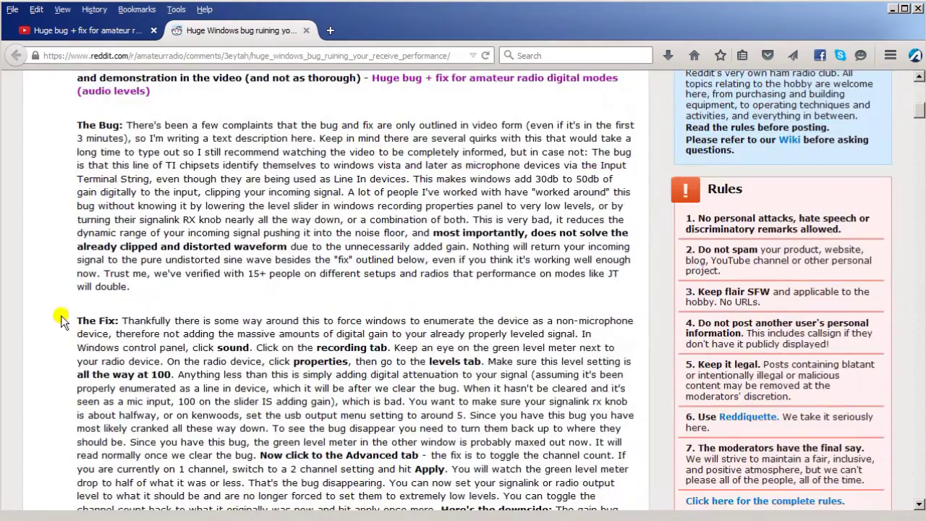
scroll(60, 318, "down", 5)
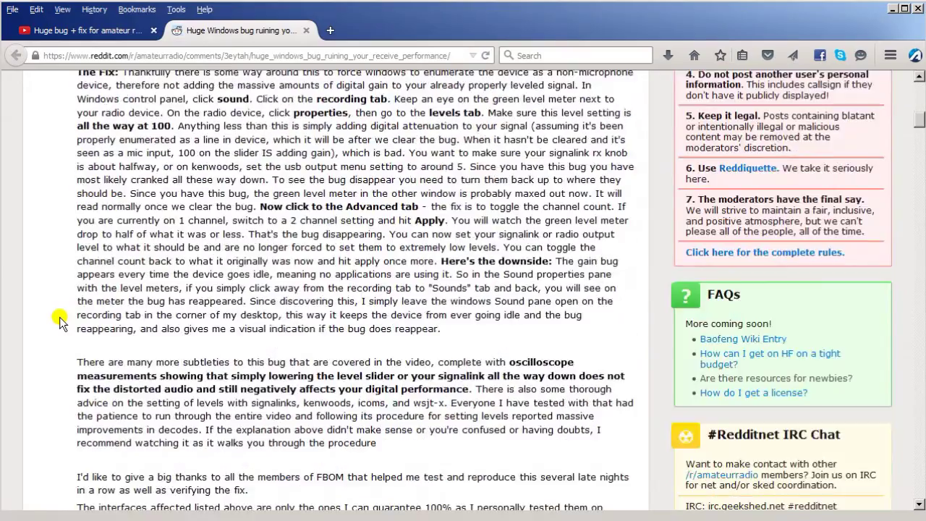
scroll(59, 316, "up", 8)
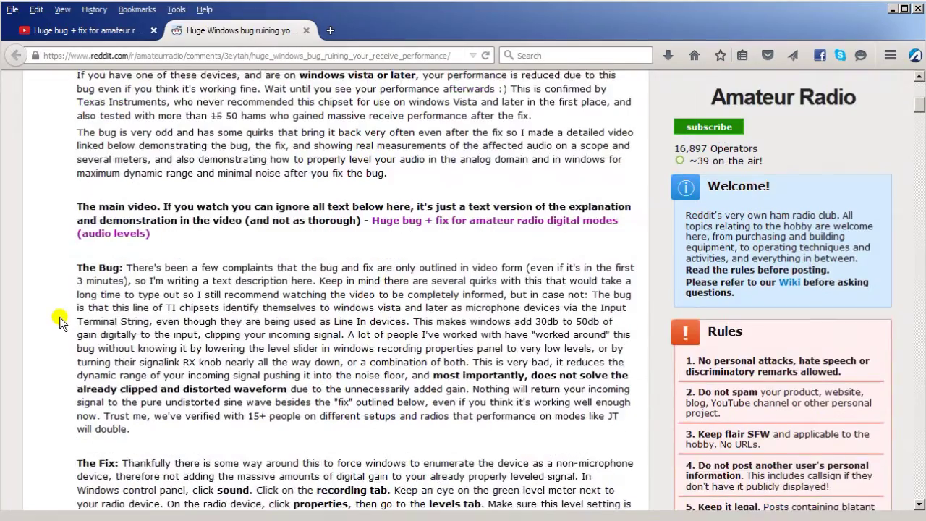
scroll(59, 317, "up", 2)
scroll(94, 291, "up", 5)
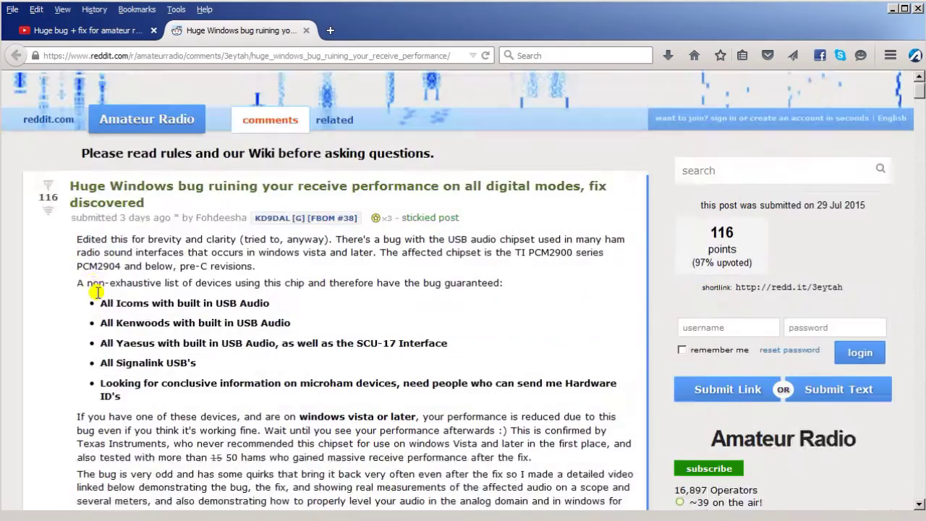
scroll(94, 293, "up", 1)
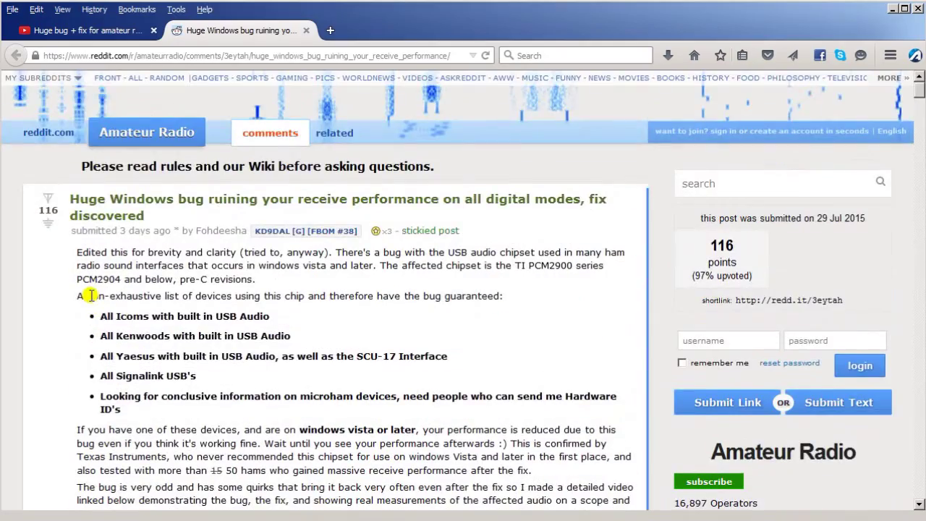
left_click(115, 33)
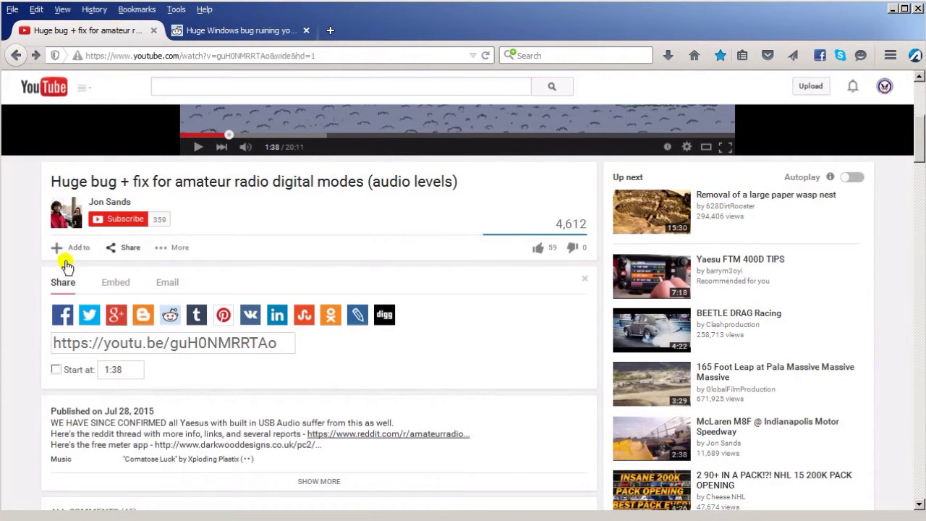
- Select the video's share link, then clear the selection on the YouTube page
left_click(77, 343)
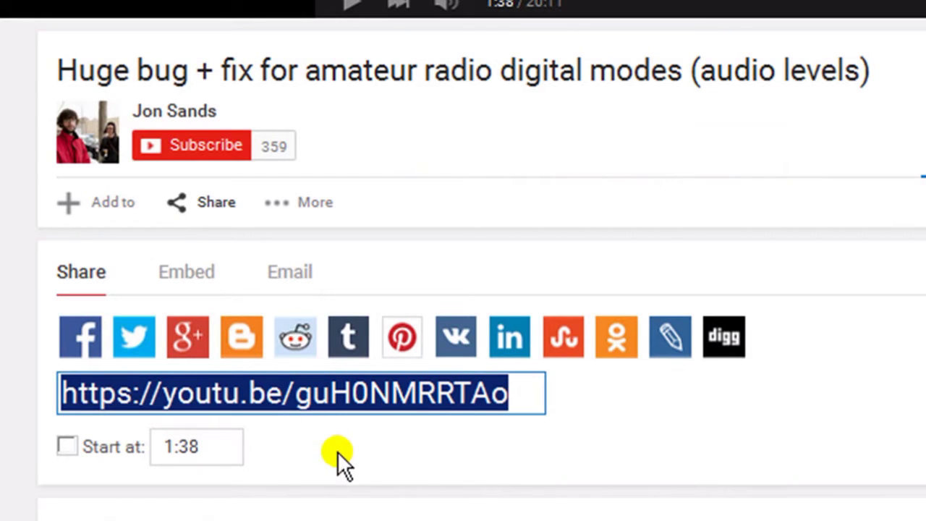
left_click(340, 391)
left_click(340, 390)
left_click(11, 296)
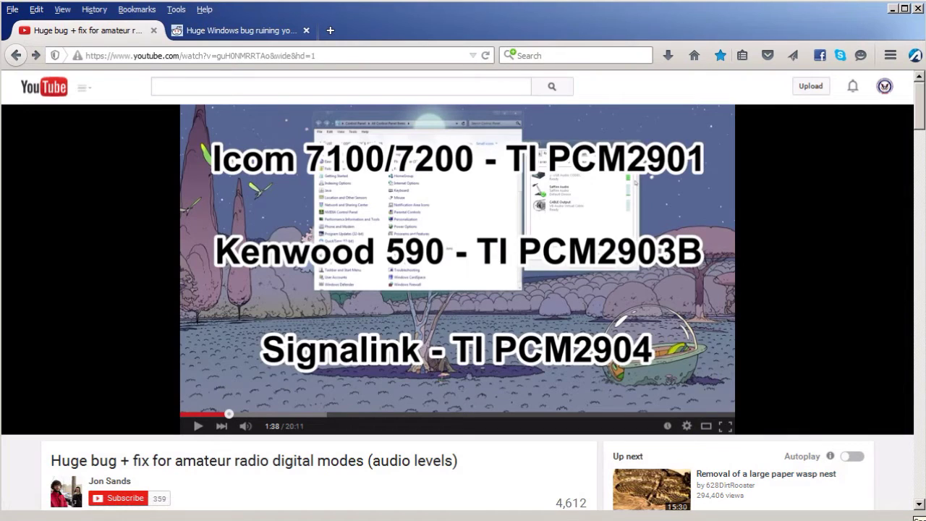
- Open the Recording devices list from the tray volume menu and bring up Signalink's options
right_click(917, 518)
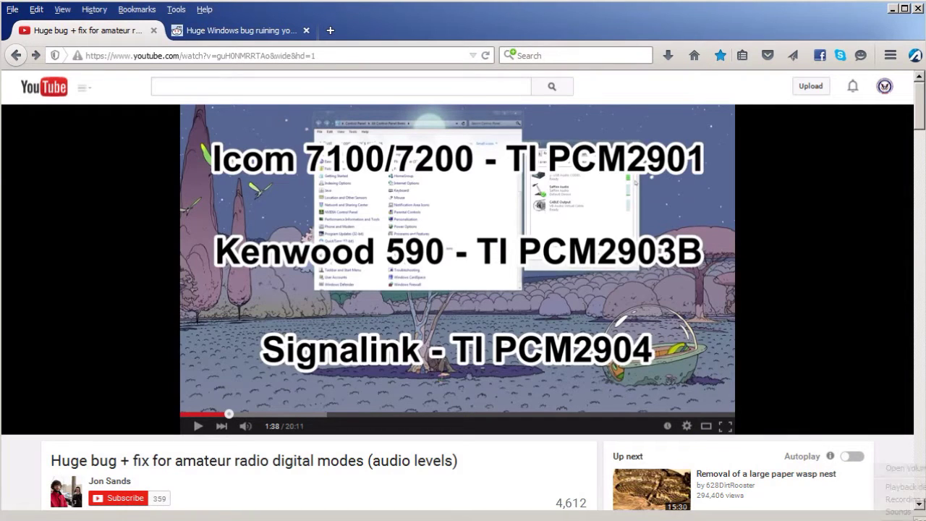
left_click(905, 499)
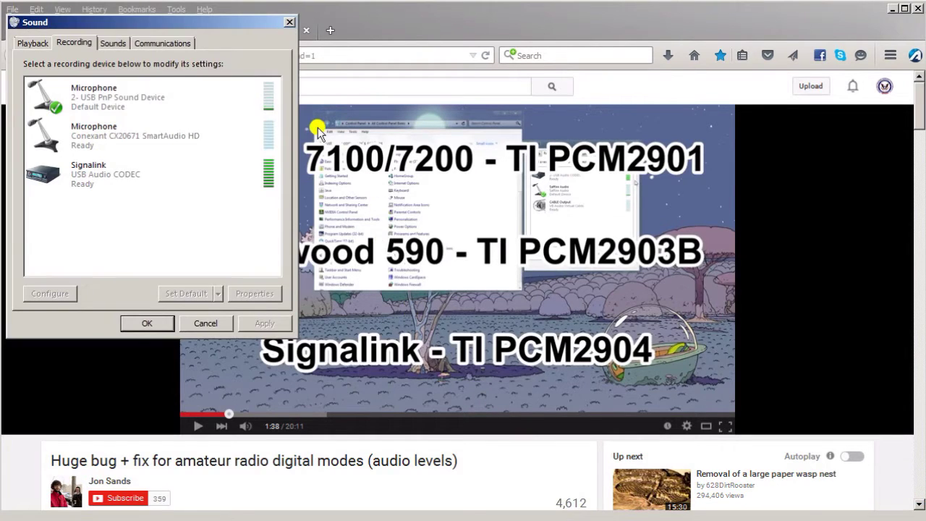
left_click_drag(196, 24, 265, 62)
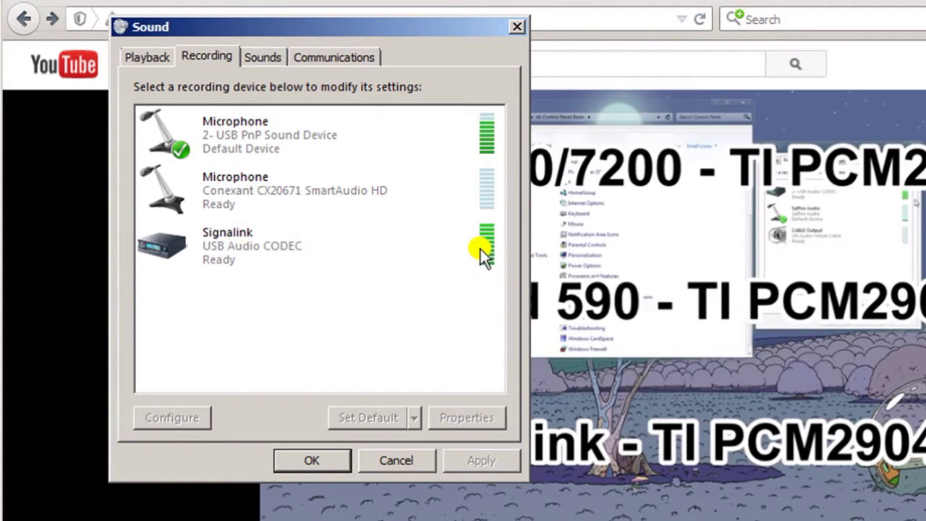
left_click(284, 247)
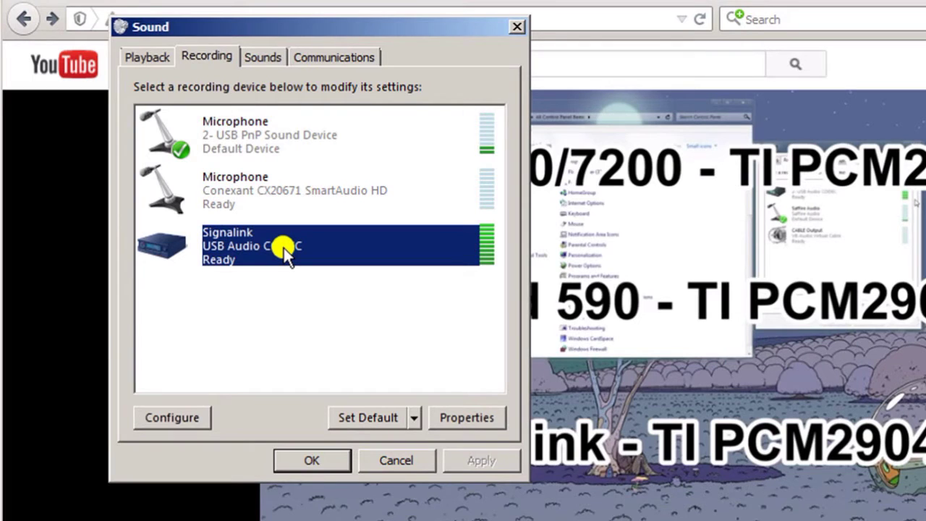
right_click(283, 247)
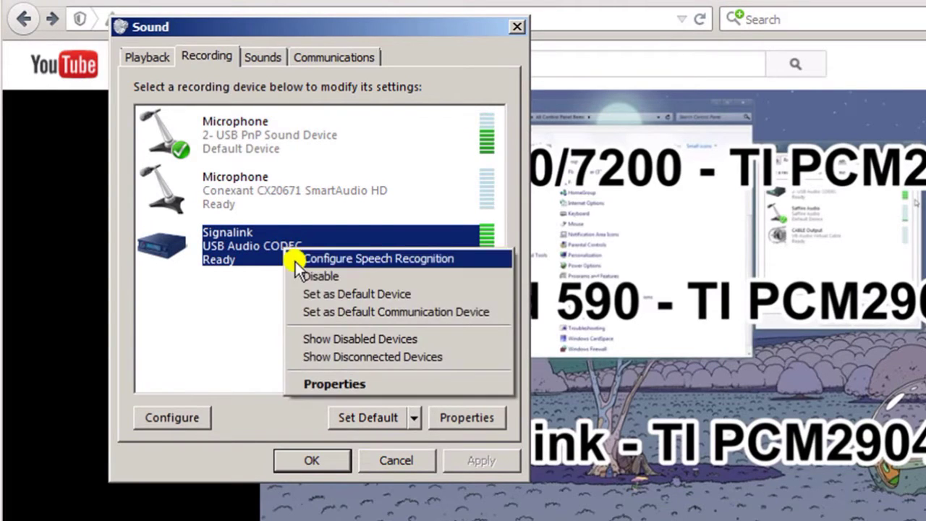
- Open Signalink Properties on the Advanced tab, leaving the format at 1 channel, 16 bit, 48000 Hz
left_click(330, 381)
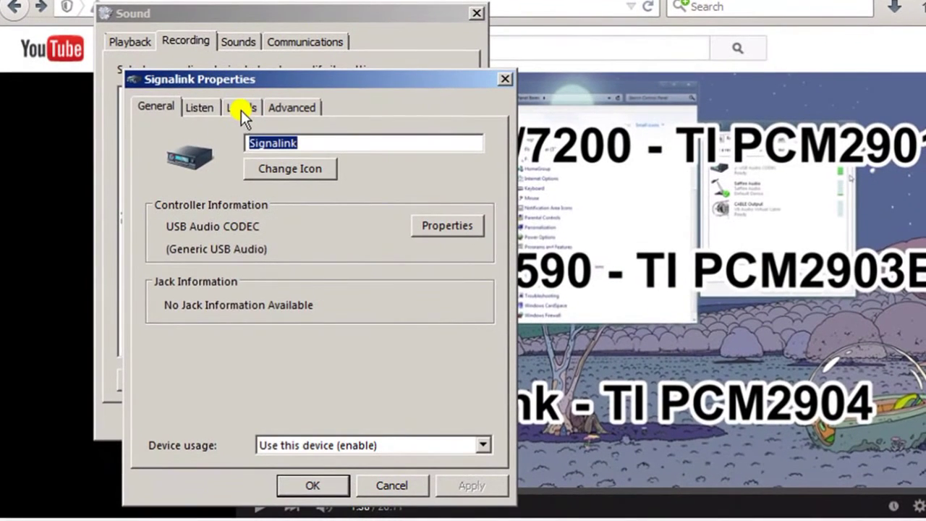
left_click(241, 110)
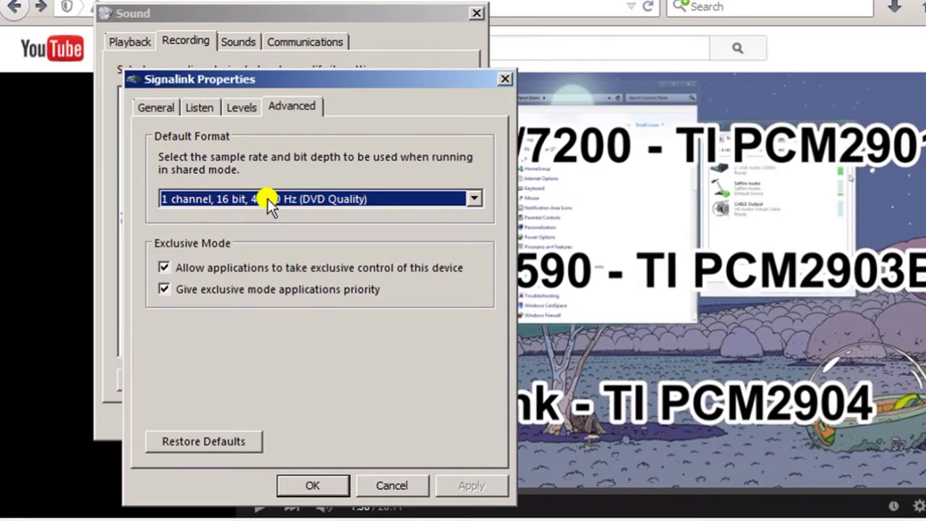
left_click(474, 198)
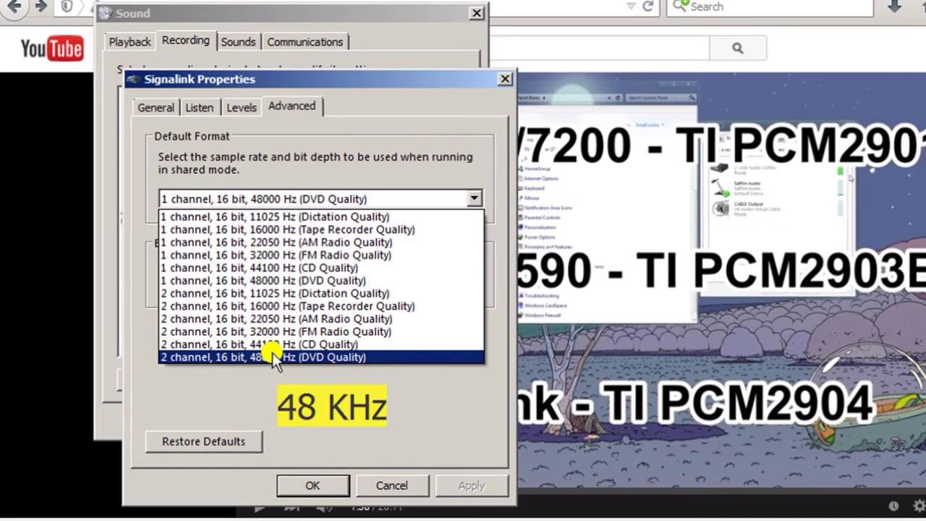
left_click(305, 81)
- Change Signalink's default format to 2 channel, 16 bit, 48000 Hz (DVD Quality), apply and close
left_click_drag(432, 79, 851, 73)
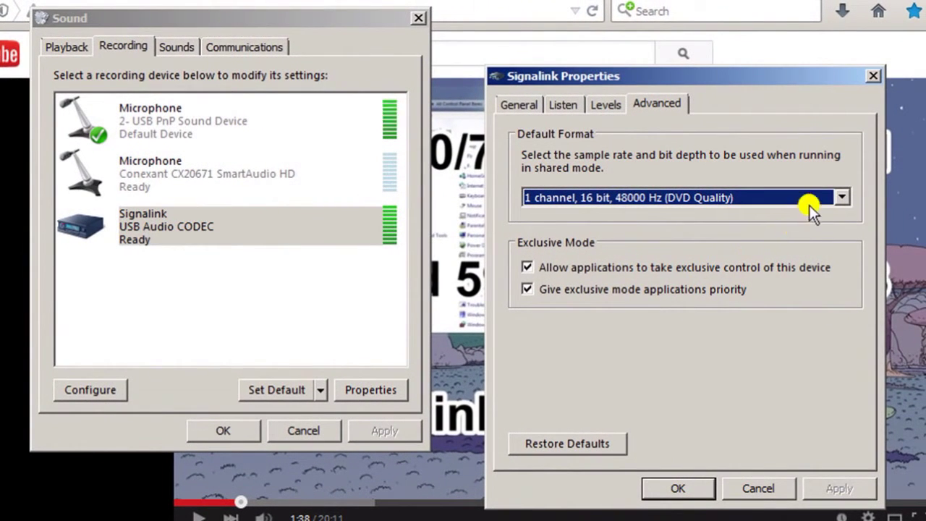
left_click(843, 197)
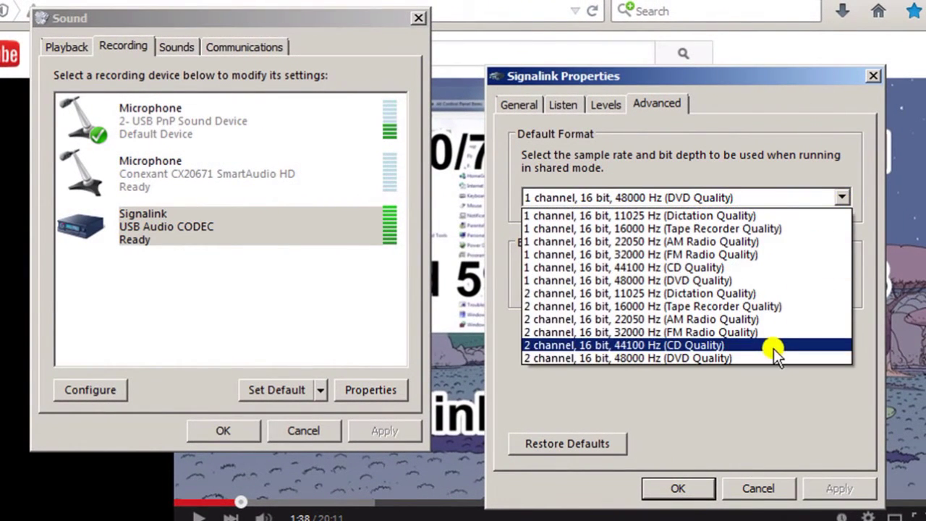
left_click(758, 357)
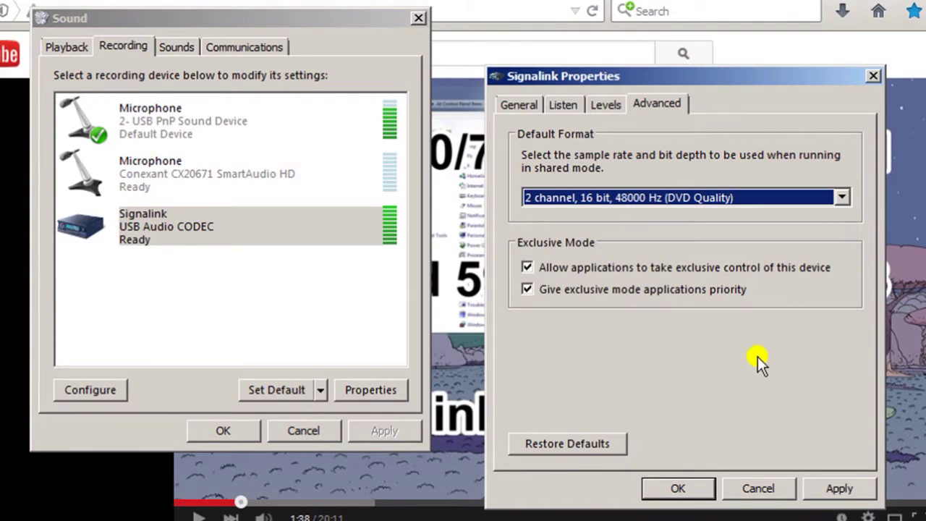
left_click(841, 489)
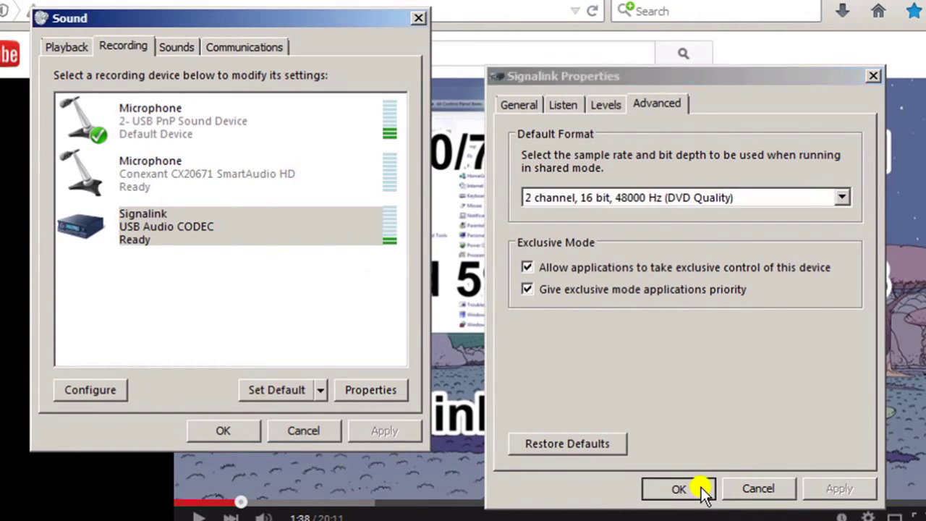
left_click(677, 489)
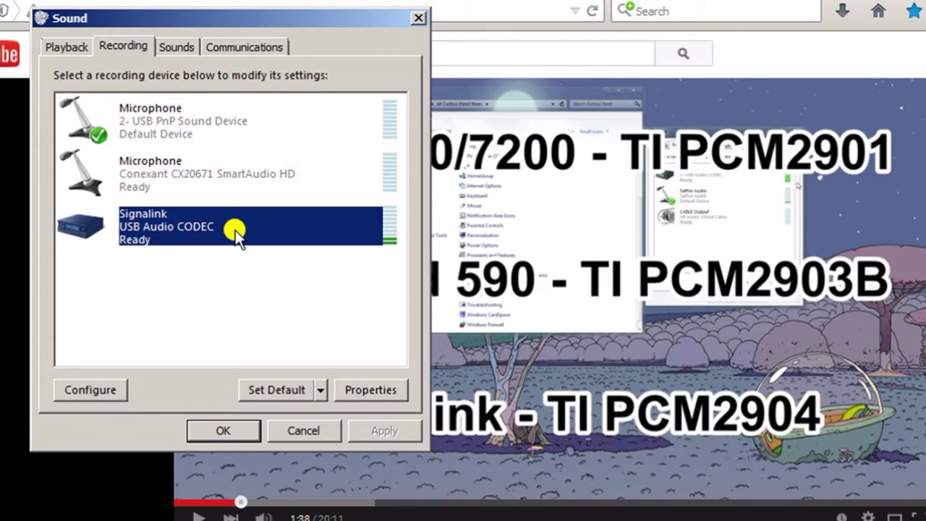
- Go back to the Recording tab and reopen the Signalink device's properties
left_click(169, 42)
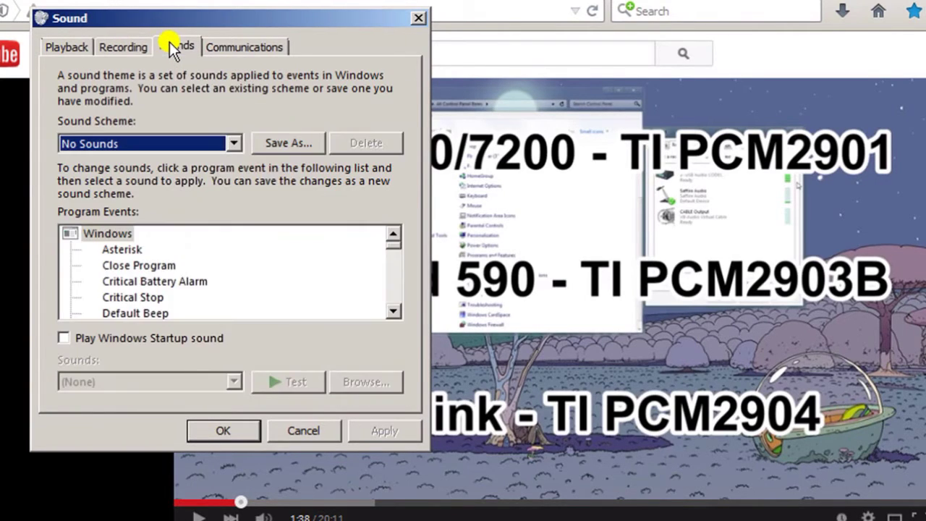
left_click(119, 47)
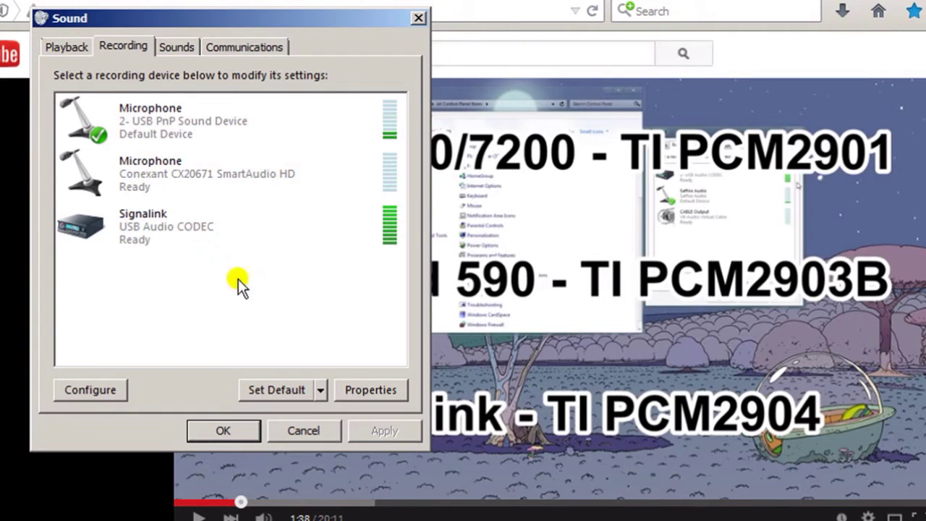
left_click(253, 230)
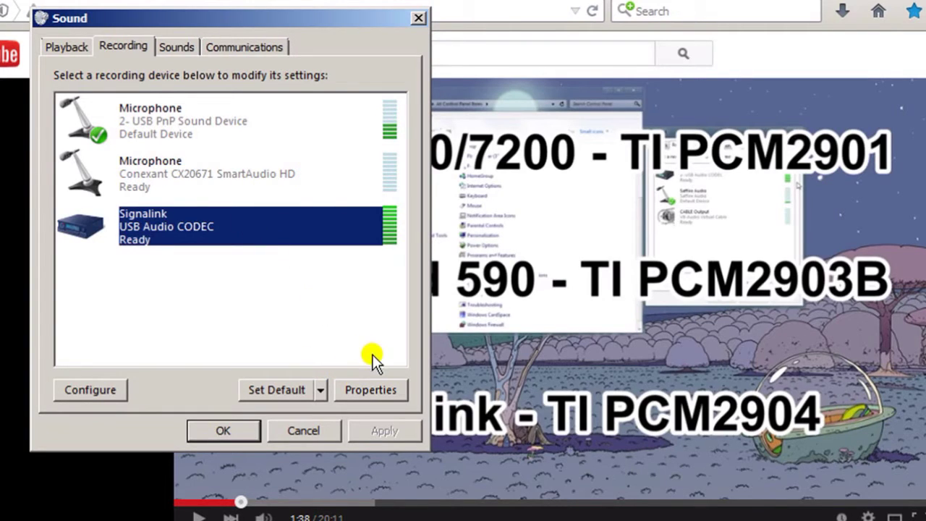
left_click(373, 385)
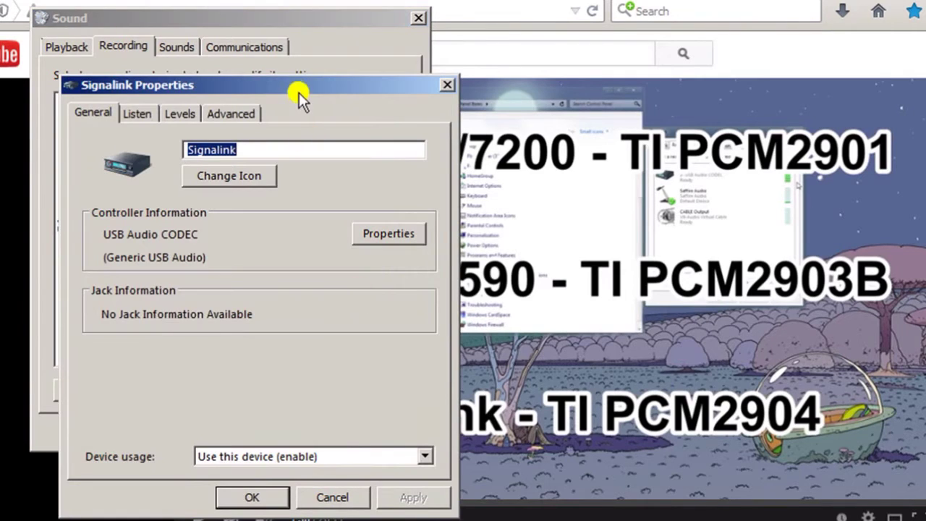
- Move the properties aside and view the Signalink microphone Levels tab
left_click_drag(298, 87, 704, 64)
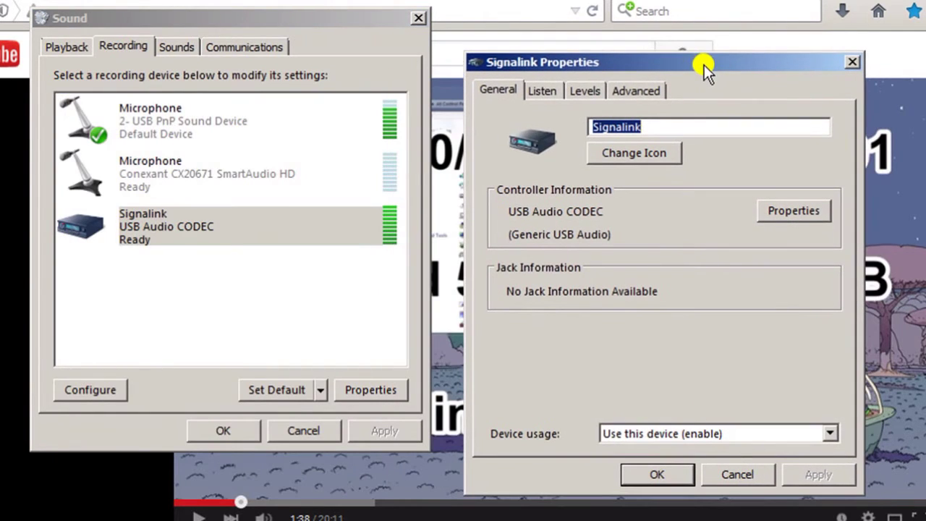
left_click(597, 92)
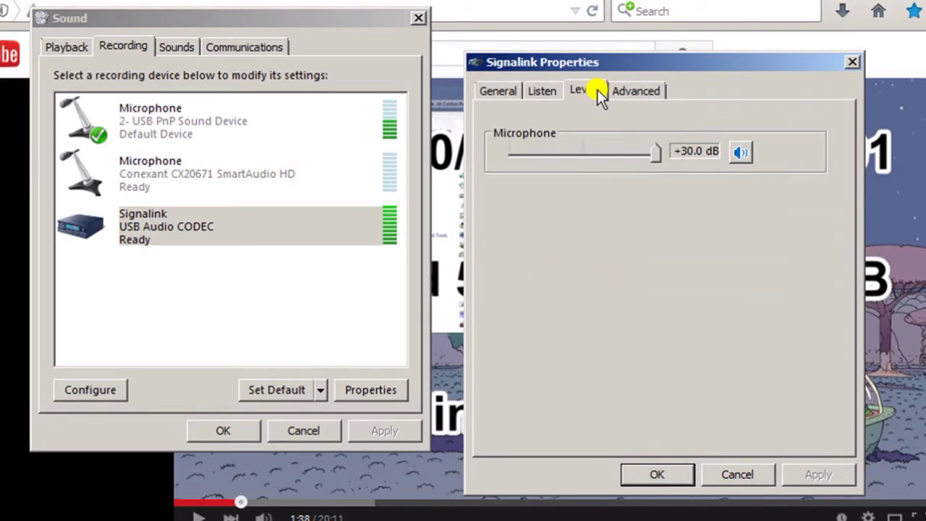
left_click(649, 93)
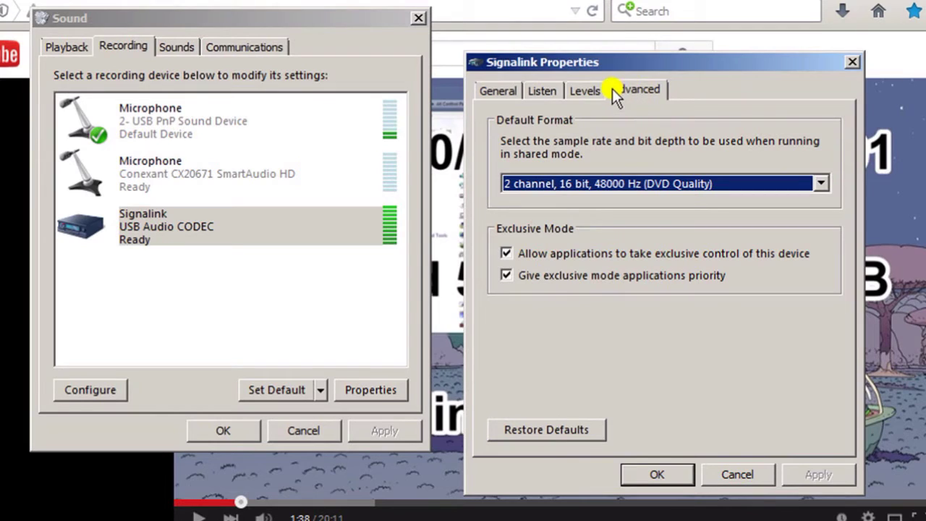
left_click(586, 90)
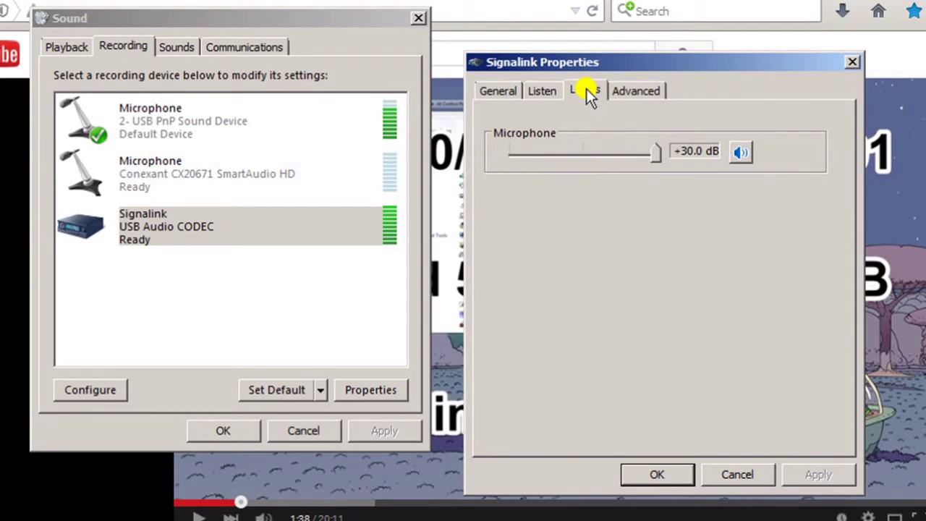
- Switch the level display to percent and back to decibels, confirming +30.0 dB equals 100%
right_click(656, 152)
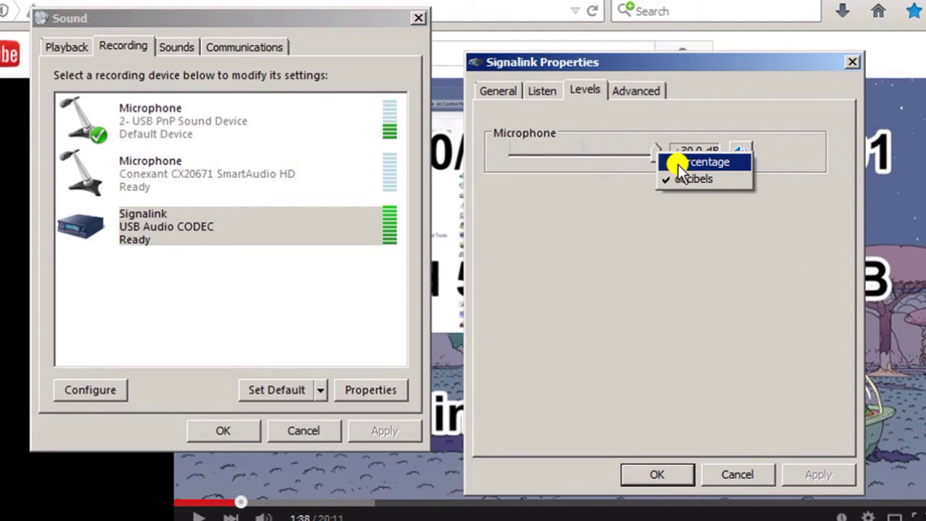
left_click(678, 164)
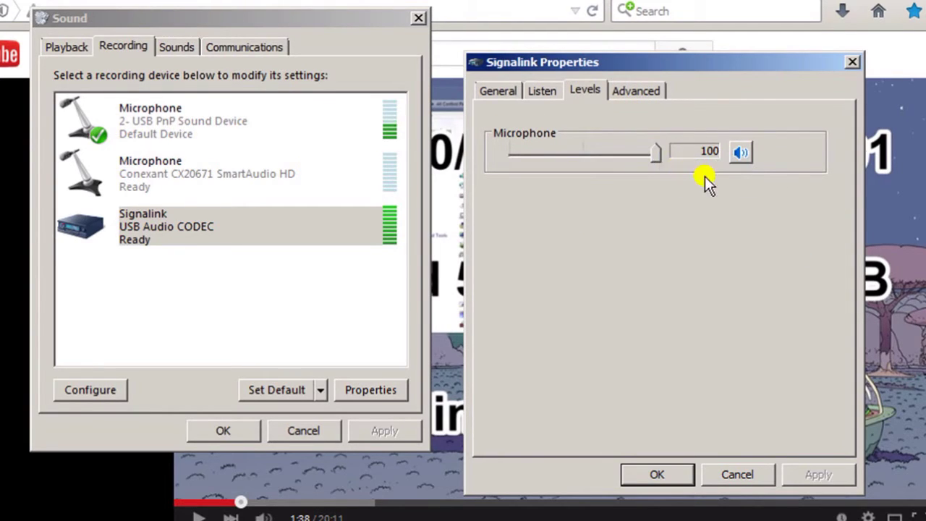
right_click(658, 152)
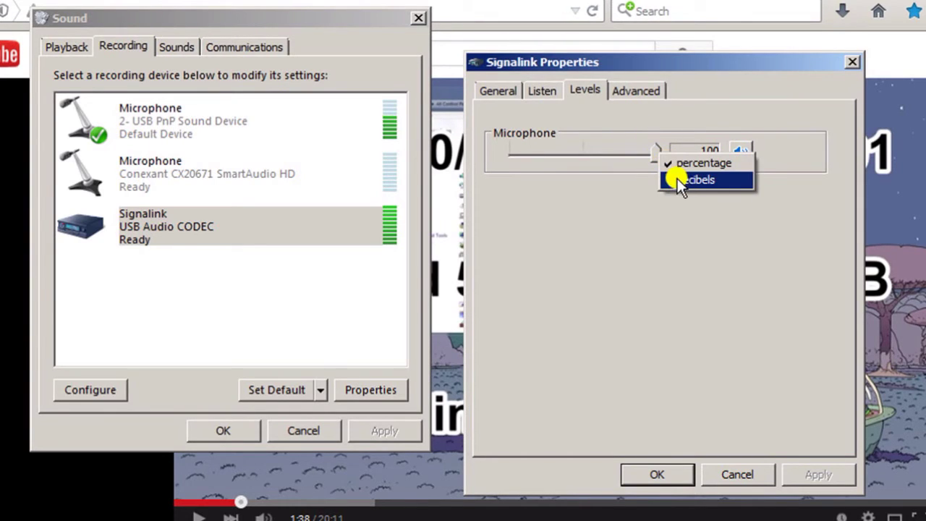
left_click(681, 175)
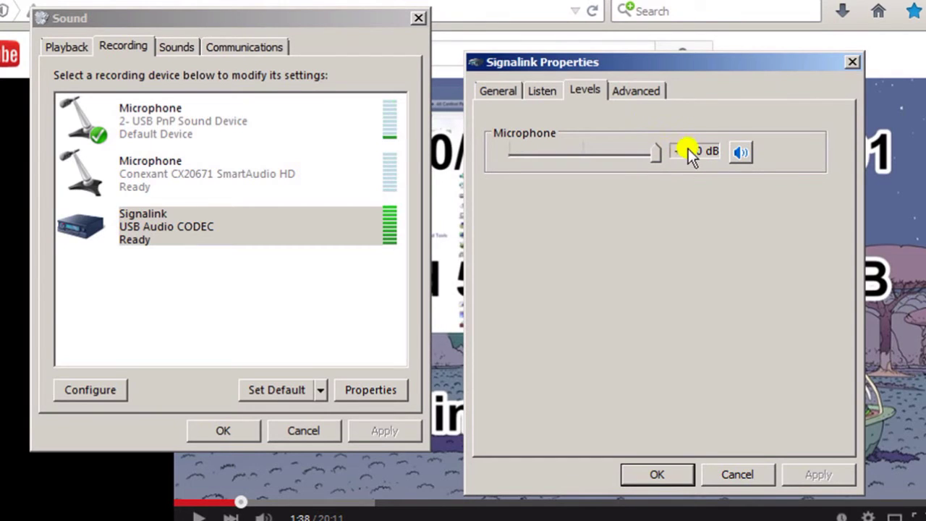
- Set Signalink's default format back to 1 channel, 16 bit, 48000 Hz, apply and close properties
left_click(641, 90)
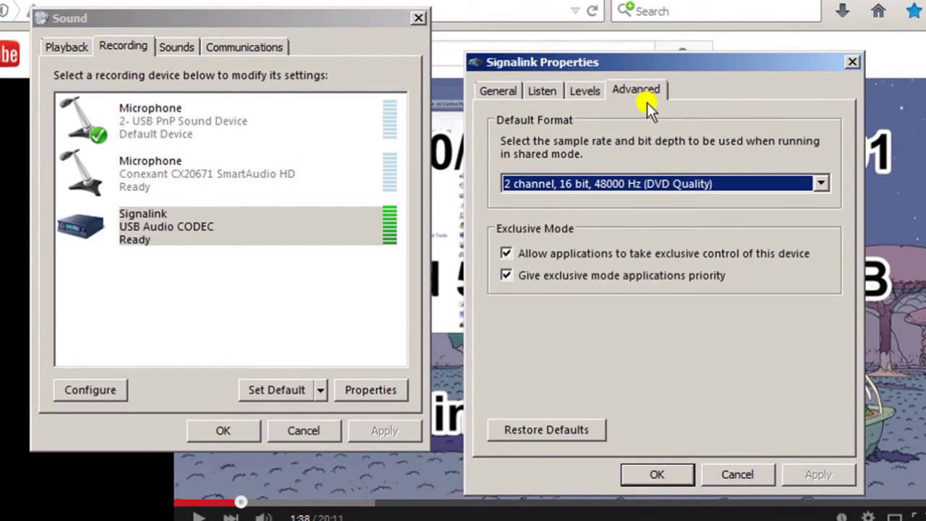
left_click(821, 184)
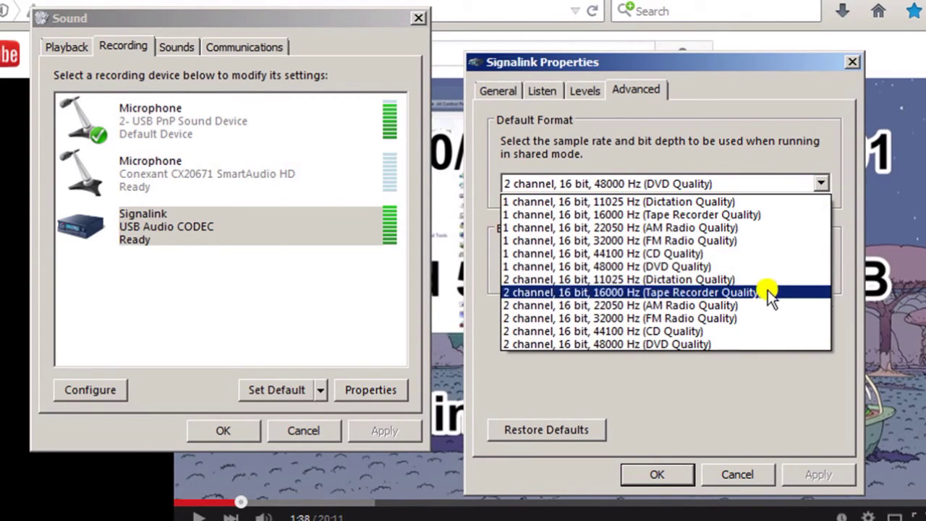
left_click(646, 266)
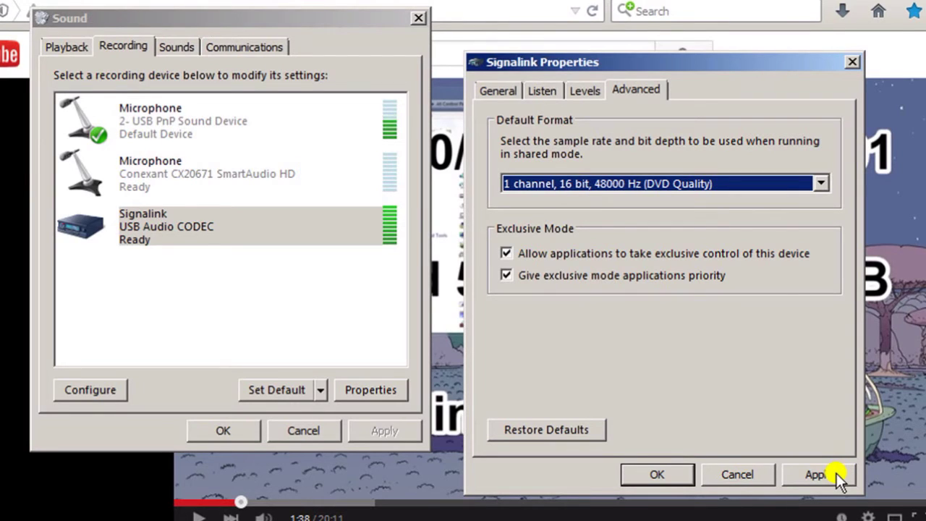
left_click(816, 475)
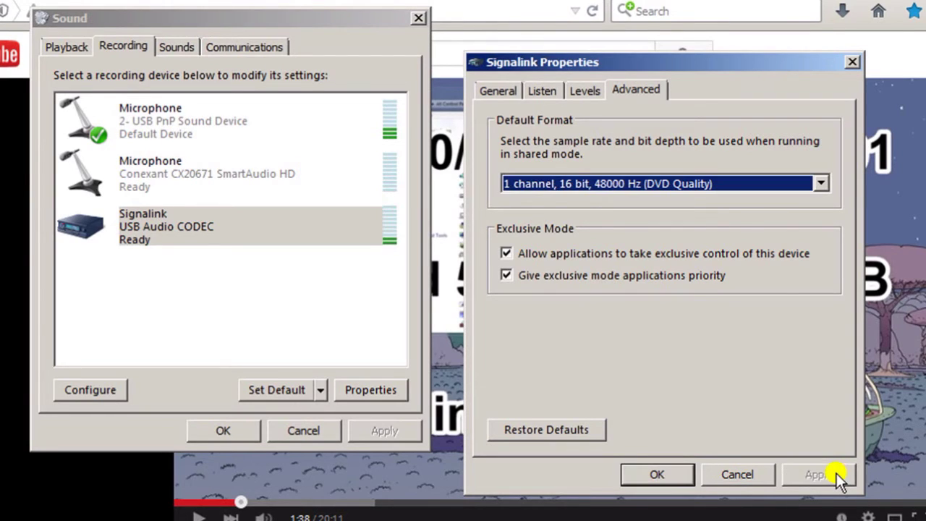
left_click(640, 473)
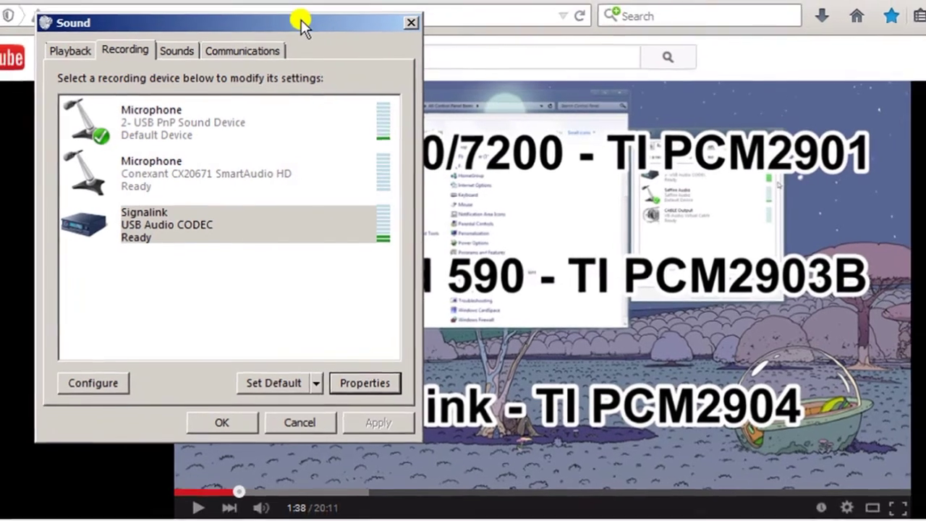
left_click_drag(306, 22, 897, 0)
- Move the Sound window aside and close it with OK, revealing the paused YouTube video
left_click_drag(707, 29, 788, 24)
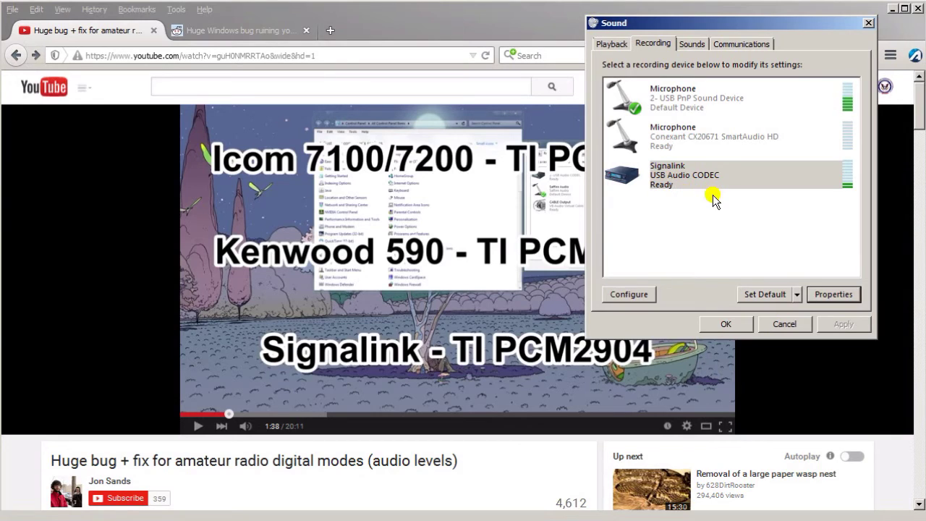
left_click(727, 324)
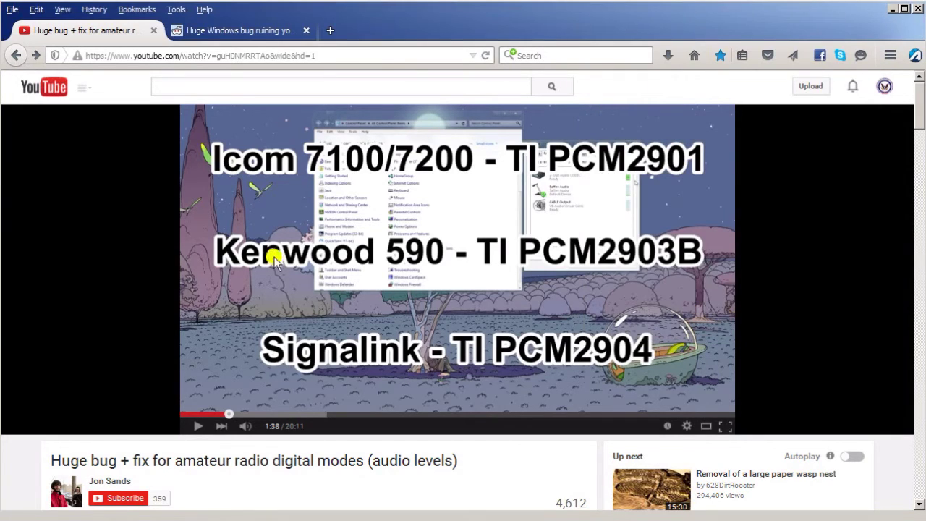